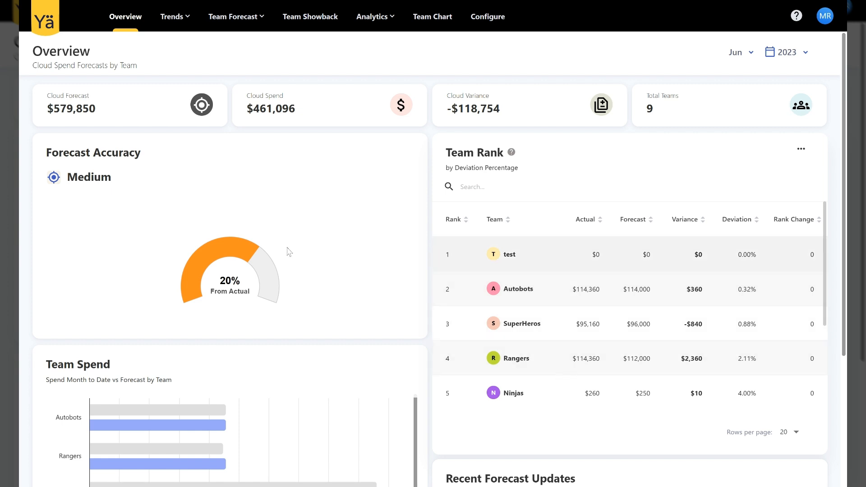
Step: Open the Autobots team's forecast from the overview's team ranking and bring up its 2023 monthly spend
mouse_move(198, 302)
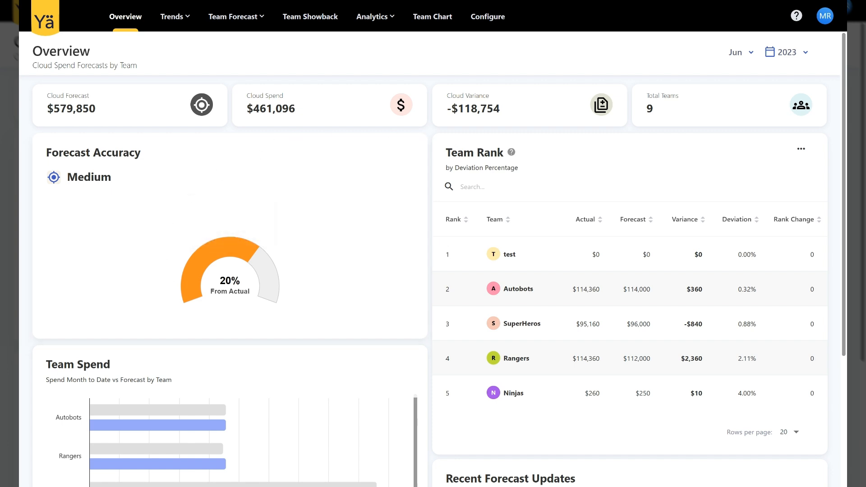
mouse_move(267, 270)
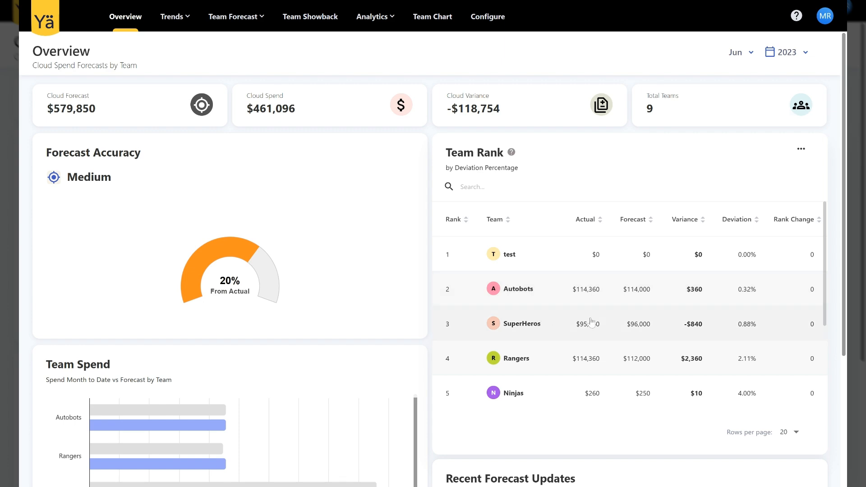
scroll(367, 331, "down", 4)
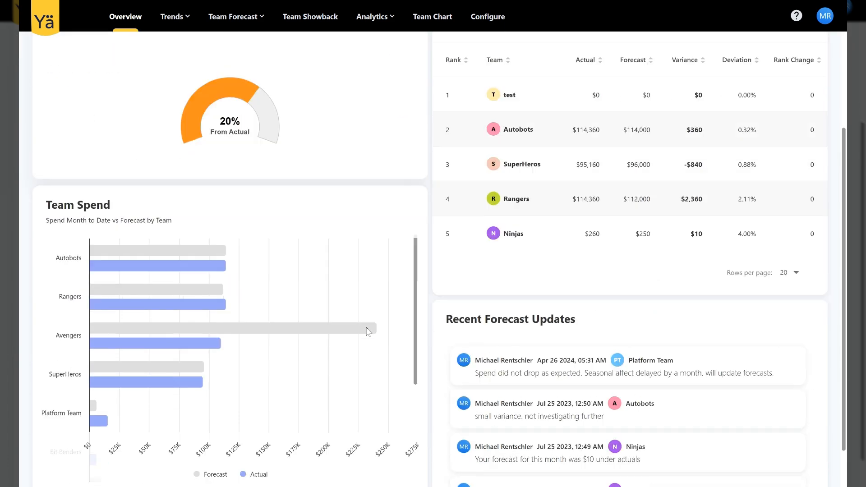
scroll(367, 331, "up", 4)
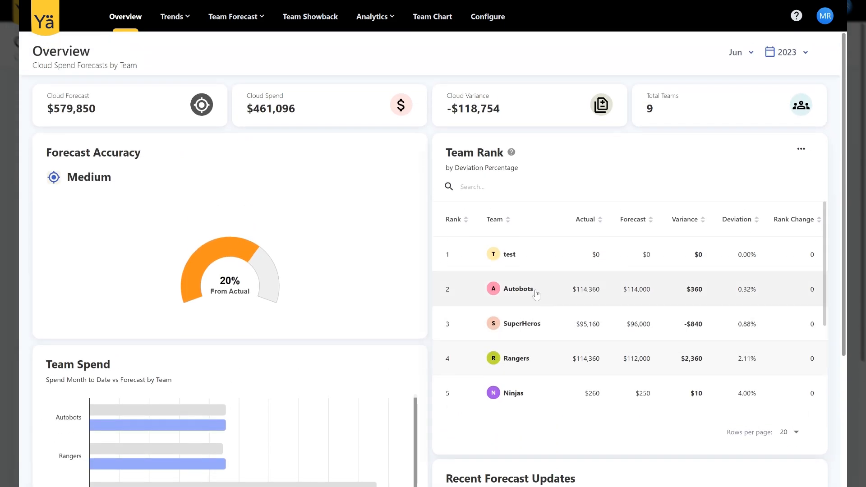
left_click(537, 293)
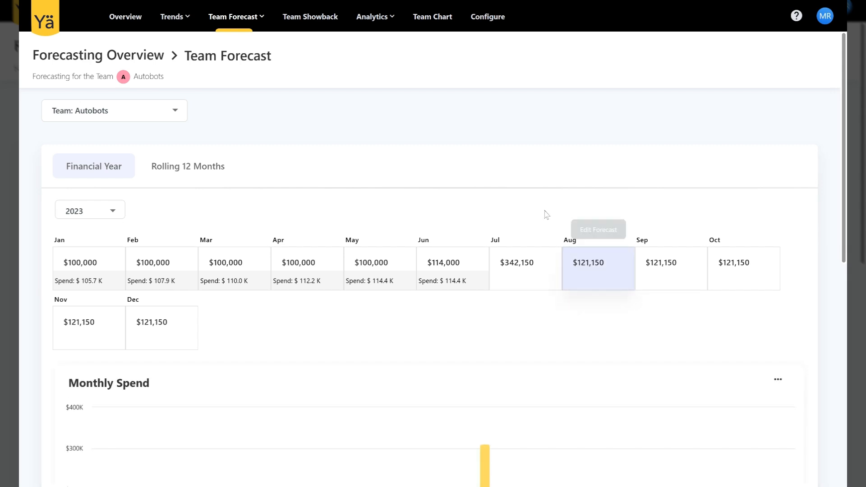
scroll(435, 190, "down", 3)
scroll(435, 191, "down", 1)
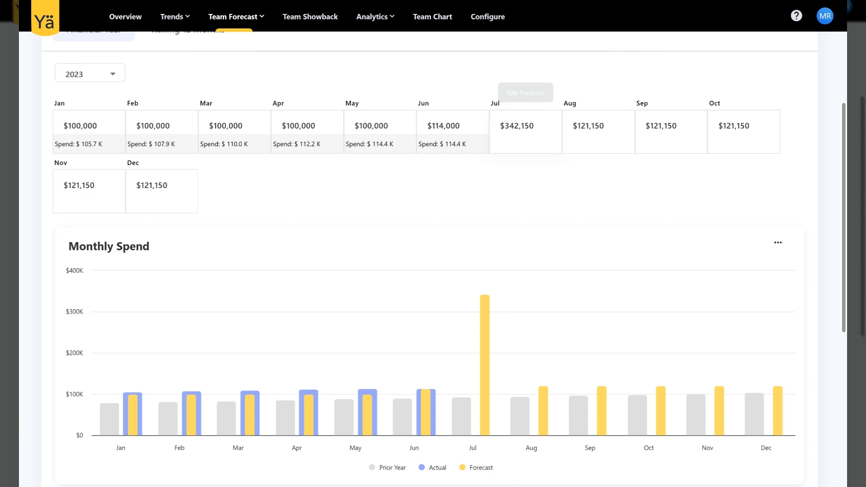
Step: Open the July forecast for editing and begin its required comment with "We are onboarding a new client"
left_click(525, 130)
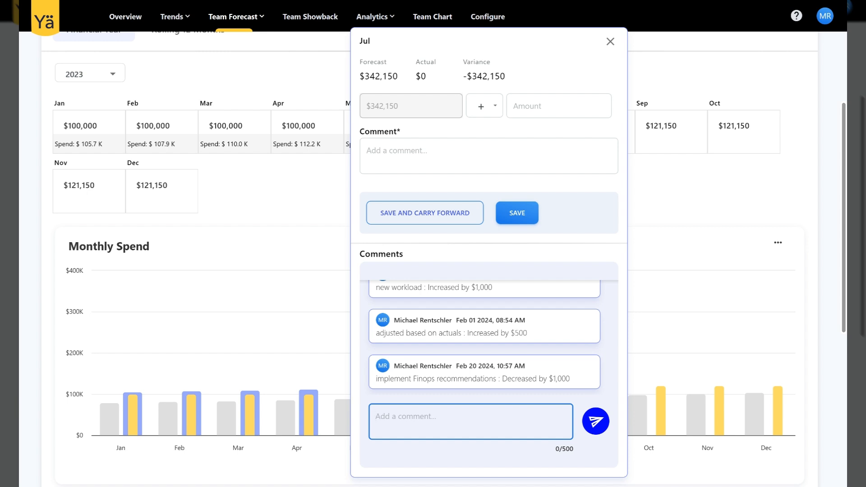
left_click(489, 156)
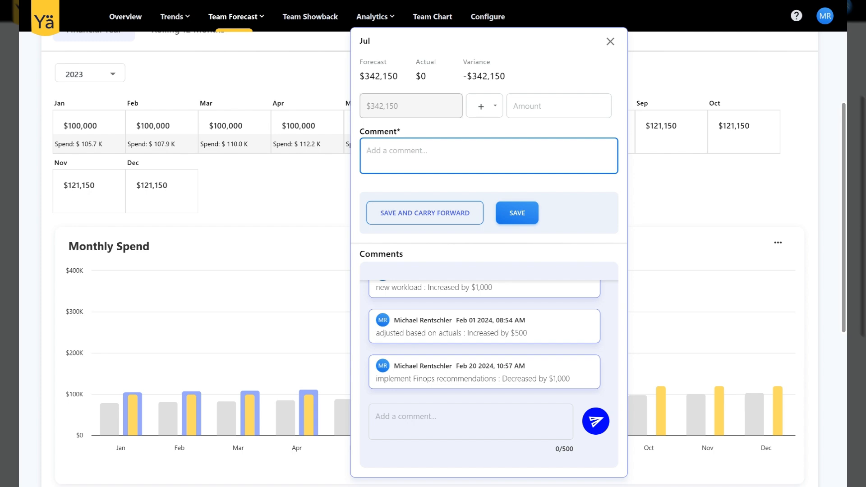
type("We are onboarding a new client")
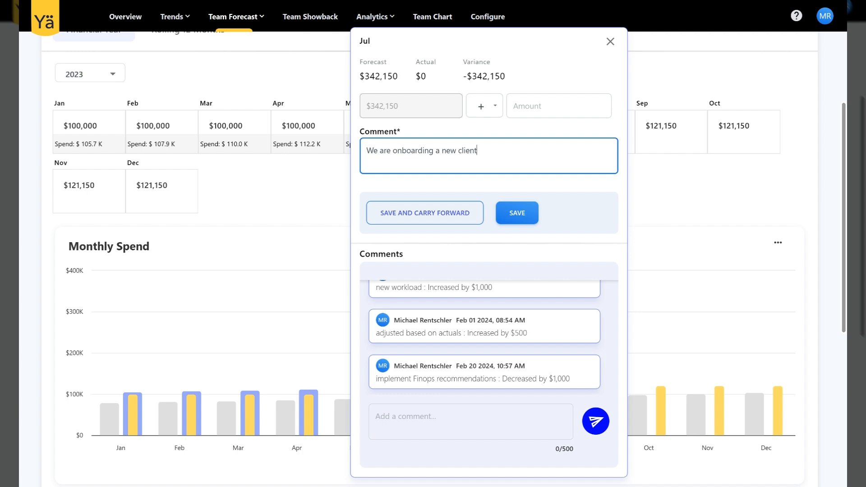
type("s")
Step: Continue the July forecast comment with "similar to this other client ABC"
key("BackSpace")
type("similar t")
type("o this o")
type("ther client A")
type("B")
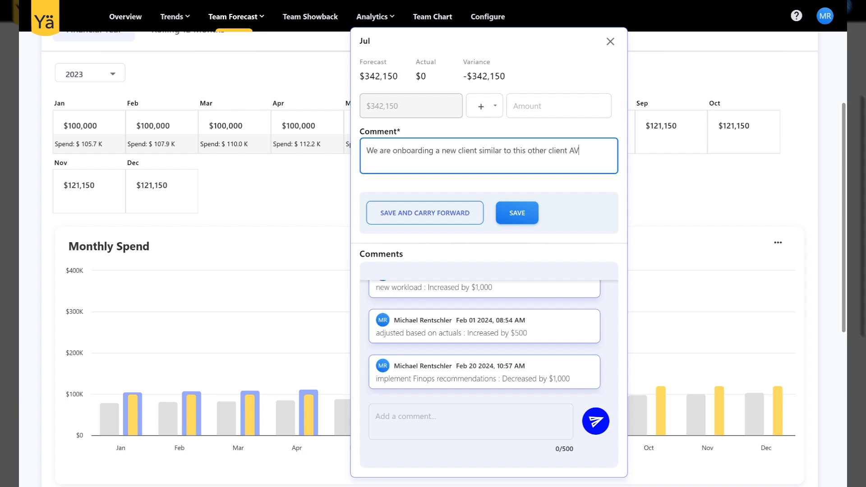
type("C. WE")
Step: Add the sentence "We expect an uptick usage." to the July forecast comment
key("BackSpace")
type("e expect aa")
key("BackSpace")
type("n upti")
type("c o")
key("BackSpace")
key("BackSpace")
type("k usage.")
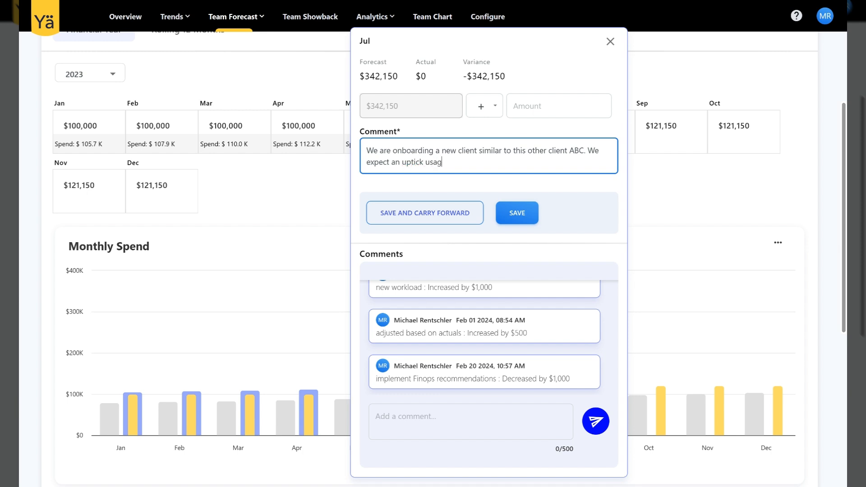
left_click(19, 309)
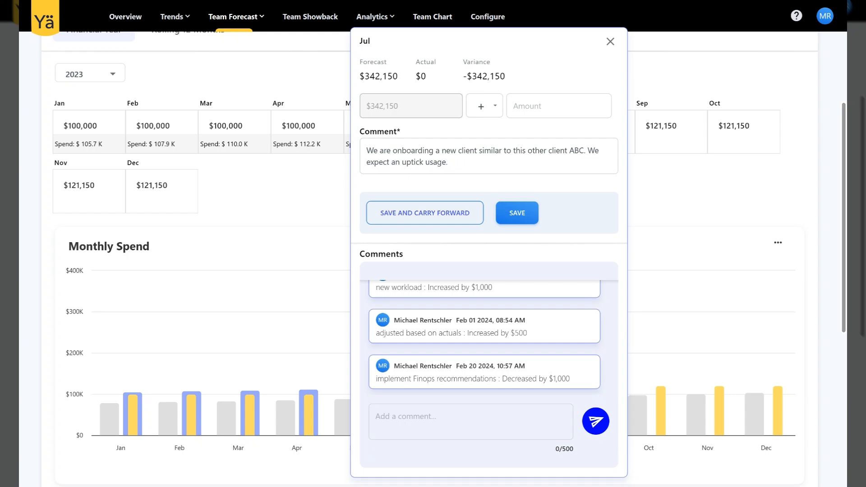
Step: Finish the July forecast comment with "Therefor we will up the forecast by 500 a month"
left_click(448, 162)
type("there")
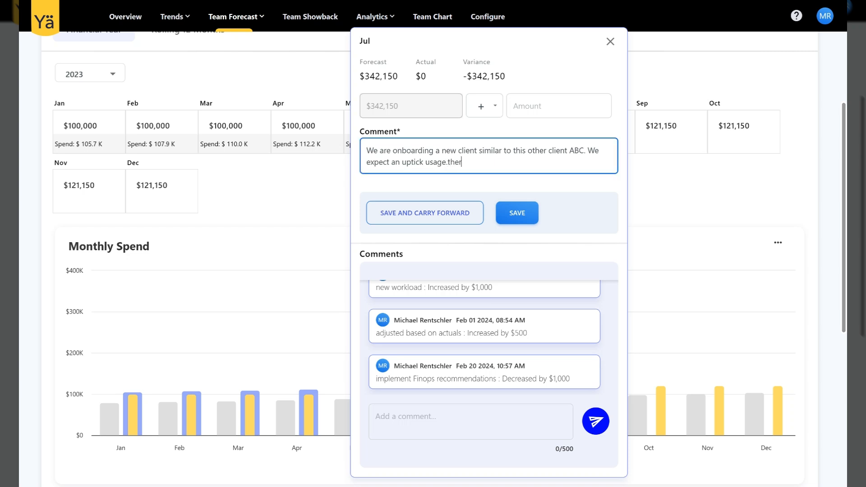
key("BackSpace")
key("BackSpace")
key("BackSpace")
key("BackSpace")
key("BackSpace")
type("Therefor we will upp")
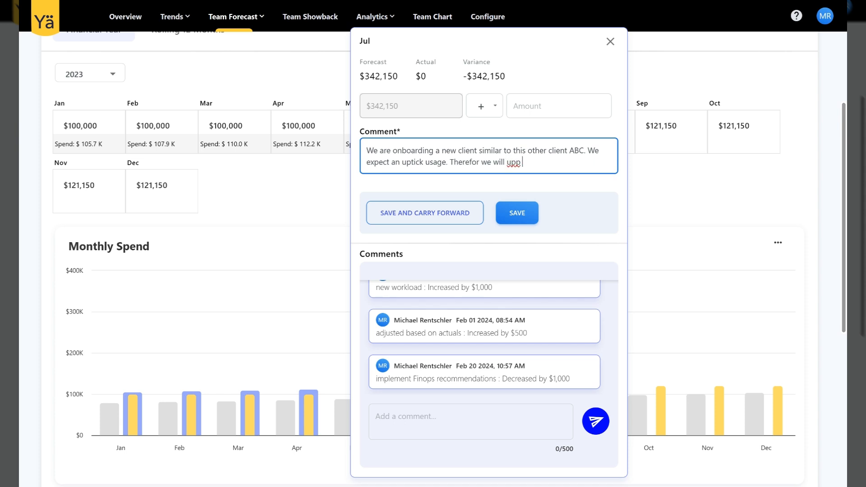
key("BackSpace")
type("the forecast byu")
key("BackSpace")
type("500 a month")
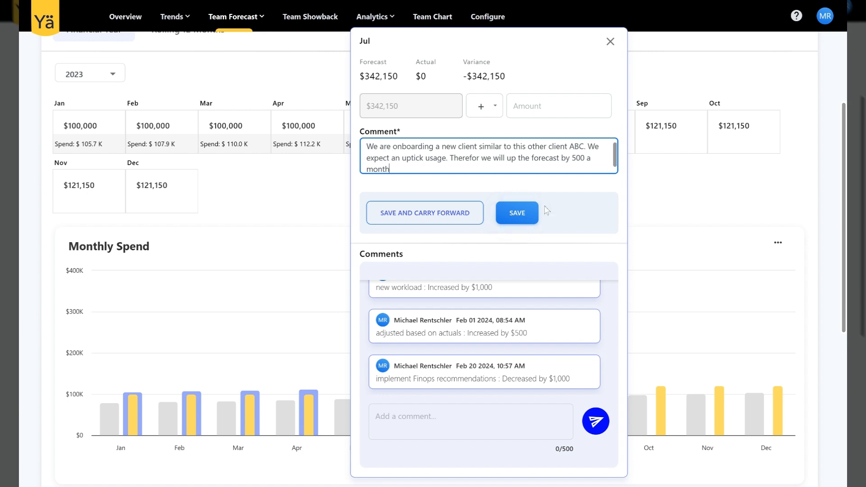
Step: Increase the July forecast by 500 and save it, carrying the change forward to the following months
left_click(416, 220)
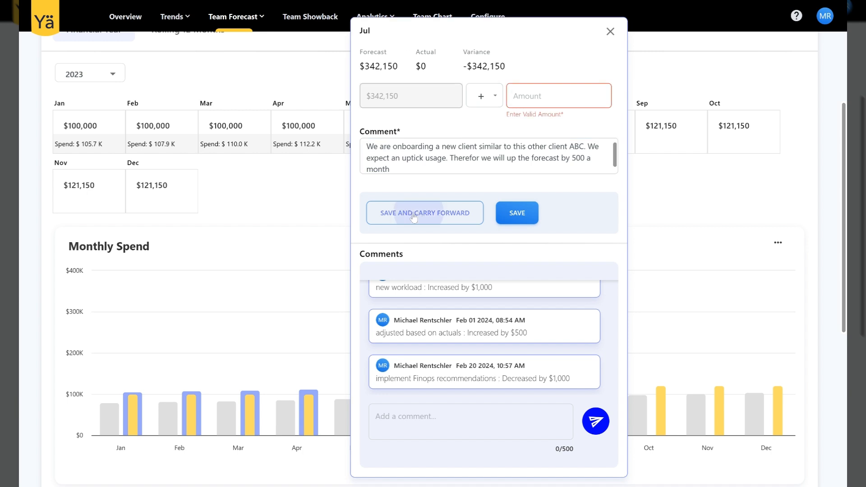
left_click(369, 218)
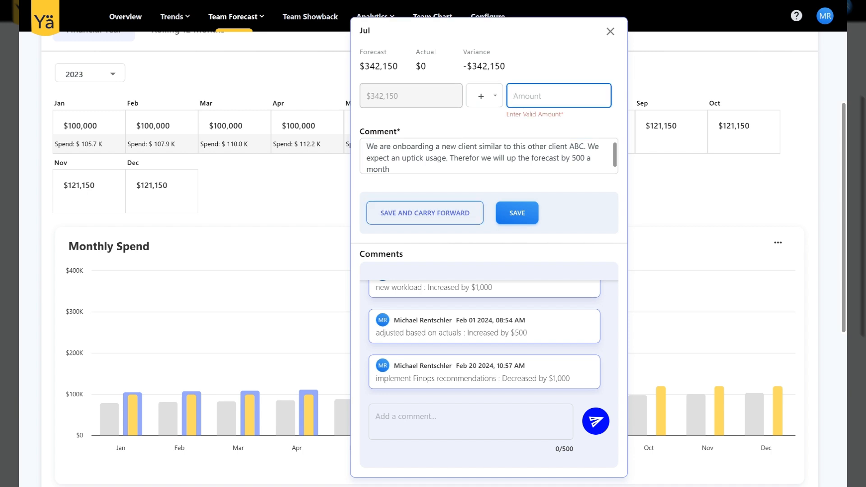
type("500")
left_click(421, 219)
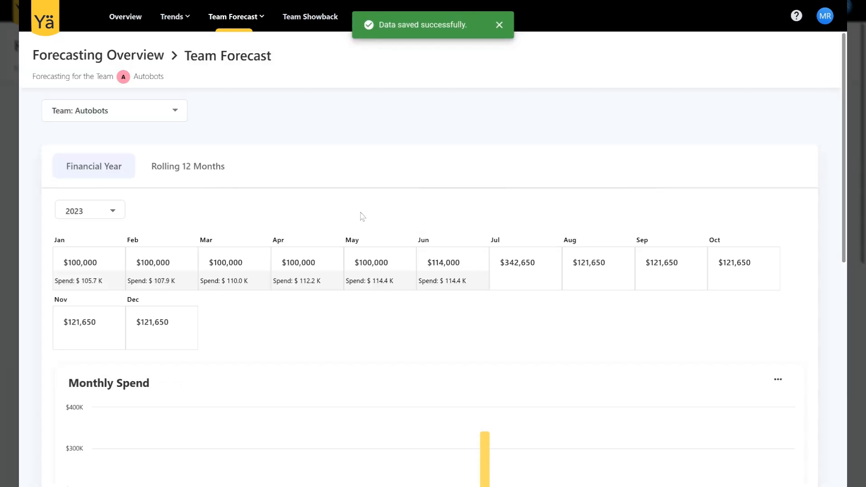
Step: Check the updated forecasts and read the full newest comment on the August forecast, closing its details
scroll(361, 216, "down", 5)
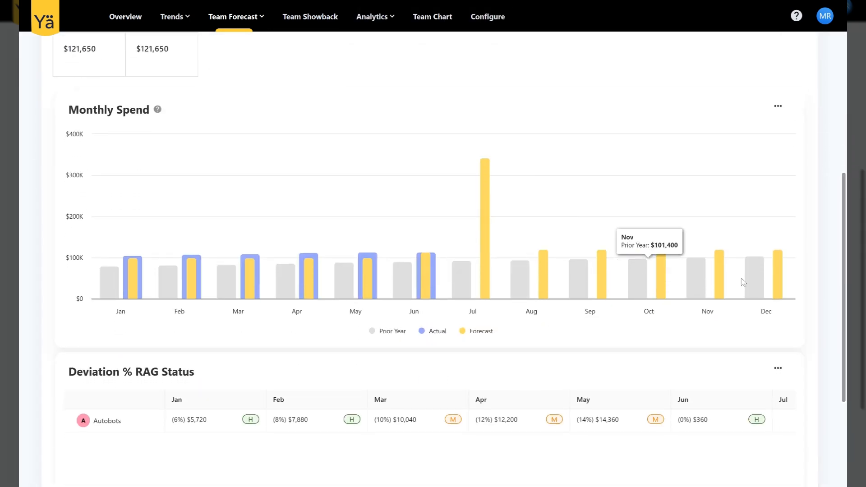
scroll(531, 235, "up", 5)
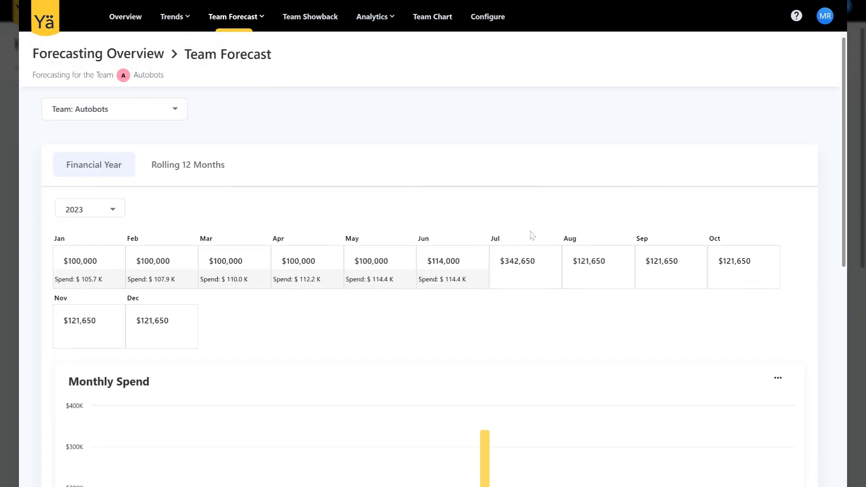
left_click(584, 273)
left_click_drag(483, 367, 586, 398)
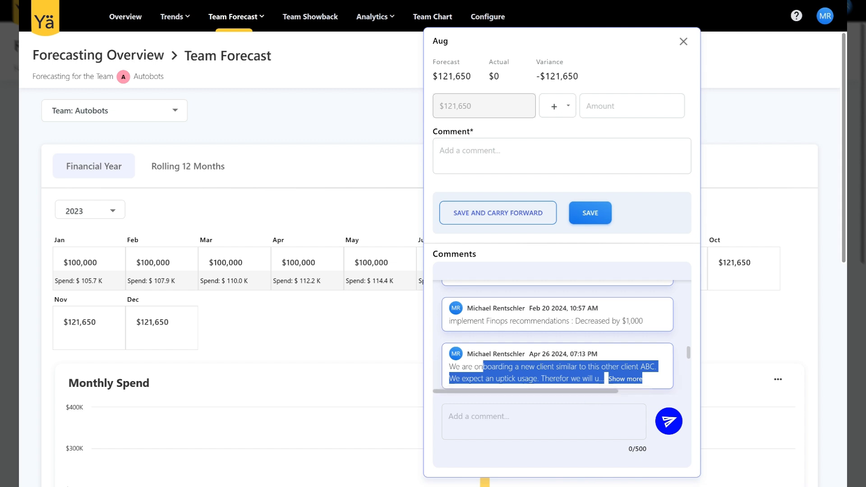
left_click(627, 379)
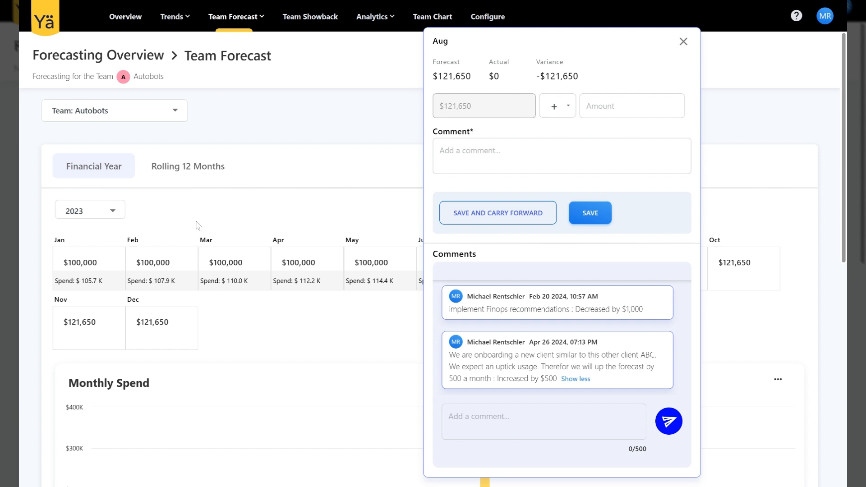
left_click(683, 42)
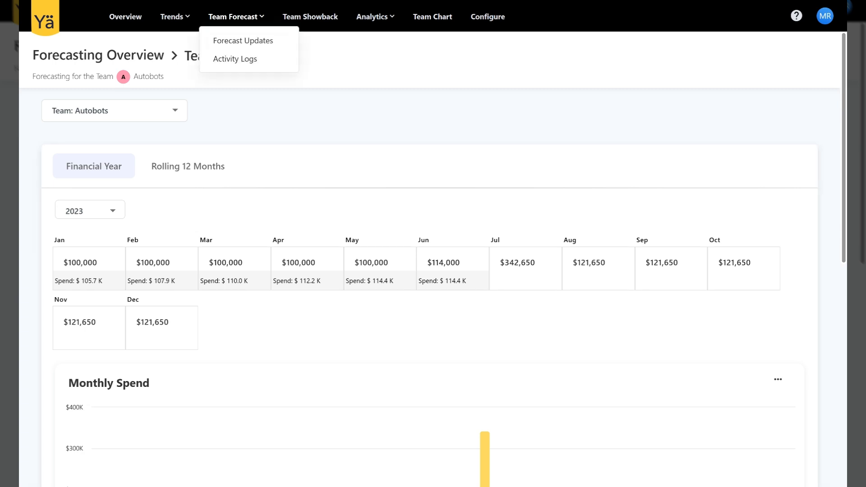
Step: Open the Accuracy Trend report and examine monthly spend and each team's deviation RAG status
mouse_move(175, 17)
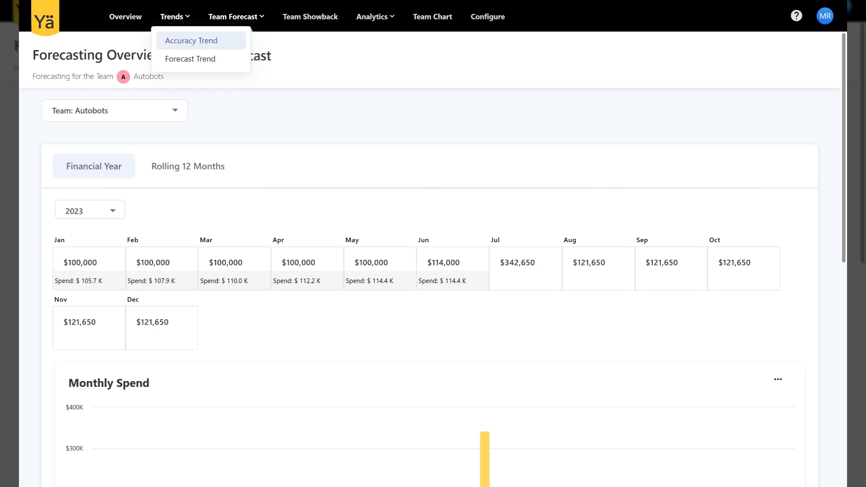
left_click(234, 41)
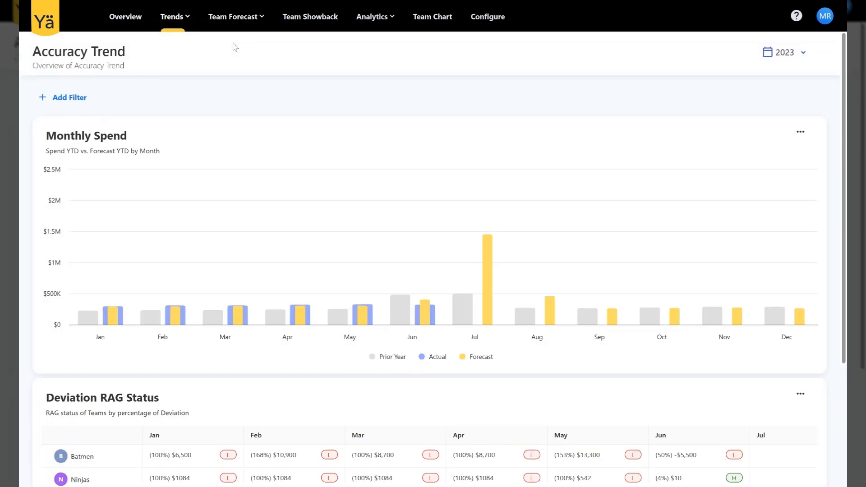
scroll(392, 188, "down", 1)
scroll(392, 188, "down", 3)
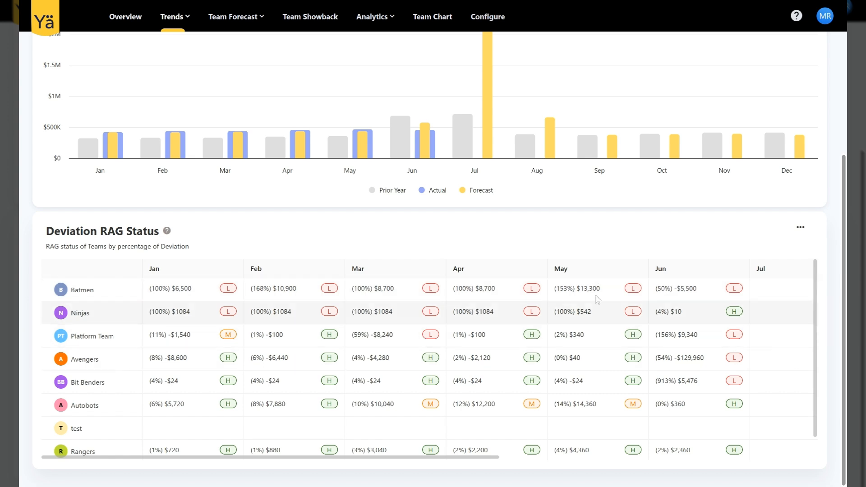
scroll(383, 325, "down", 1)
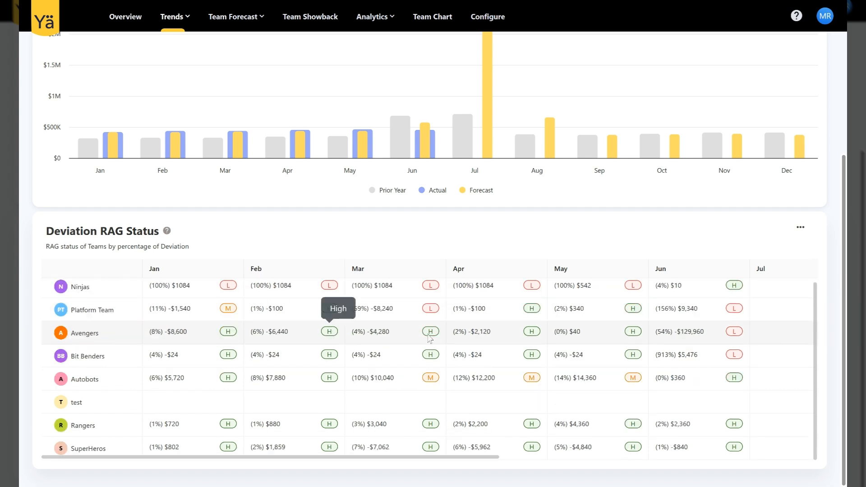
scroll(329, 347, "up", 4)
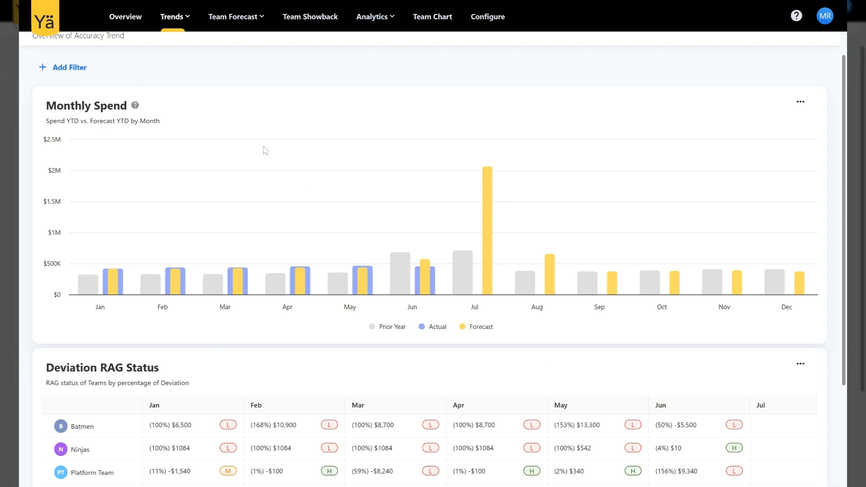
Step: Return to the Overview dashboard and review the forecast accuracy, team spend and team ranking
left_click(126, 17)
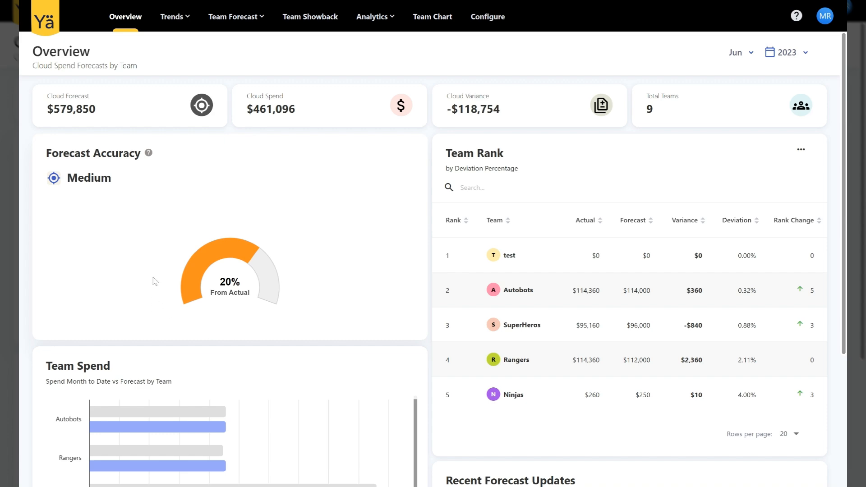
scroll(293, 256, "down", 3)
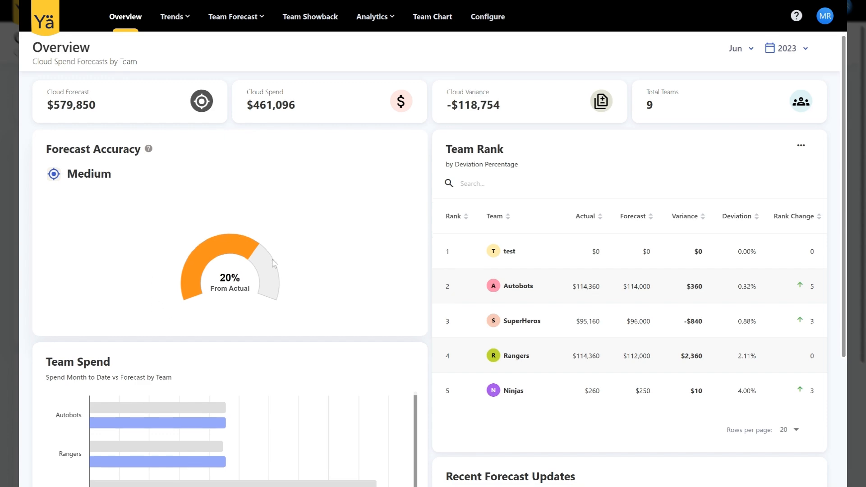
scroll(275, 263, "up", 2)
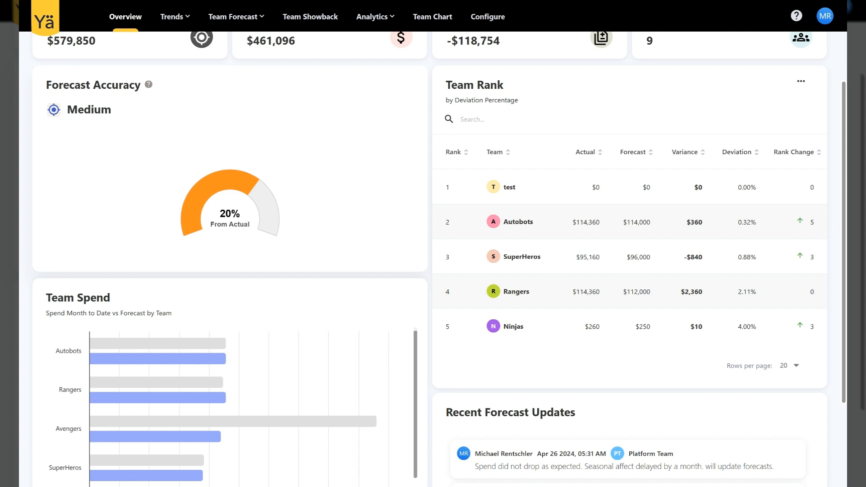
scroll(455, 186, "up", 2)
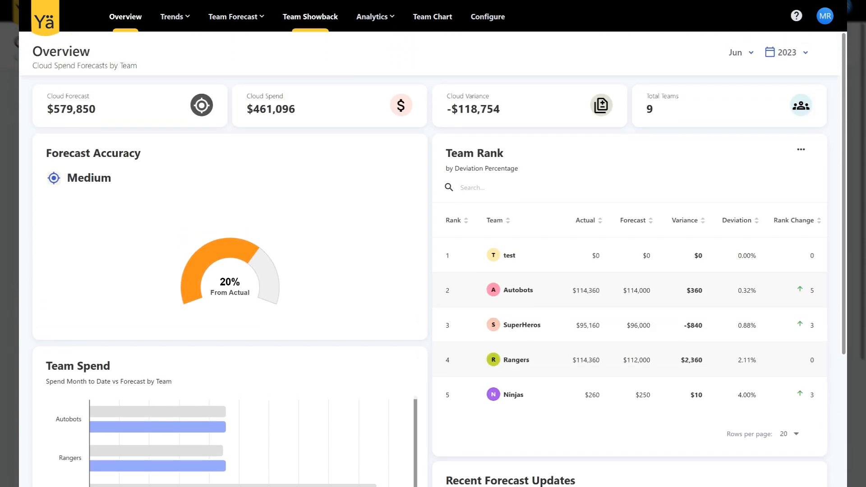
Step: Open the Activity Logs and examine the forecast changes and comments recorded for 2023
mouse_move(237, 17)
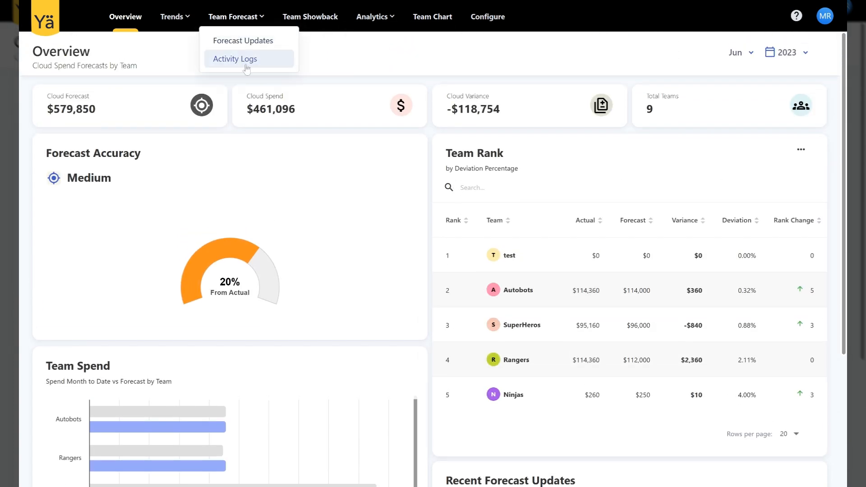
mouse_move(254, 254)
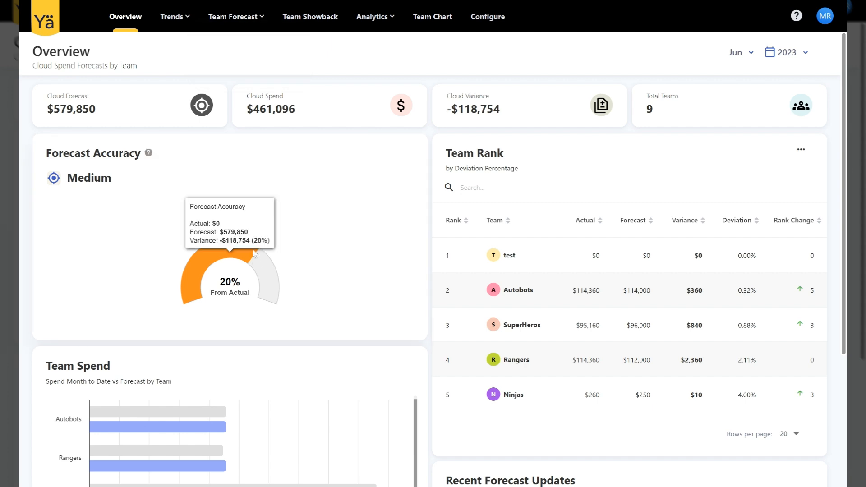
left_click(237, 61)
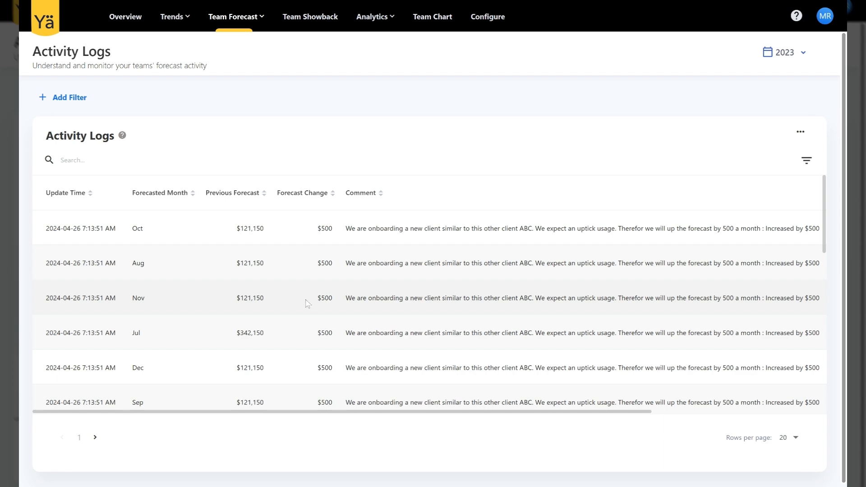
scroll(322, 311, "down", 10)
scroll(322, 315, "up", 3)
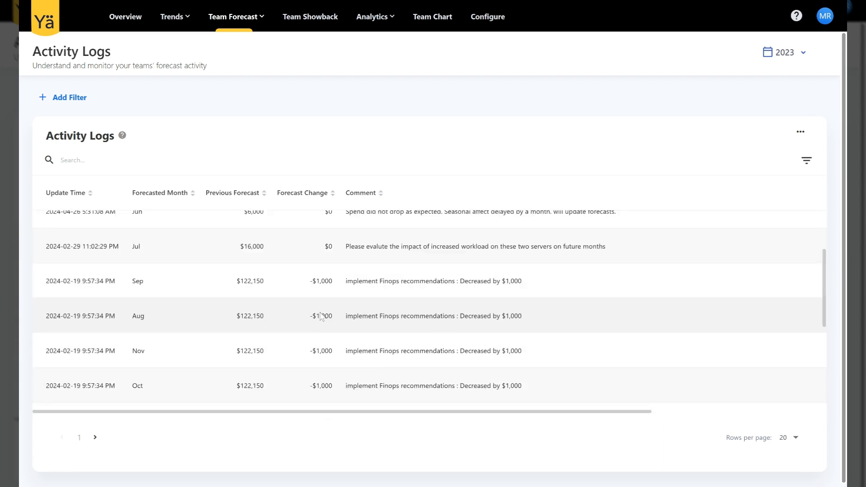